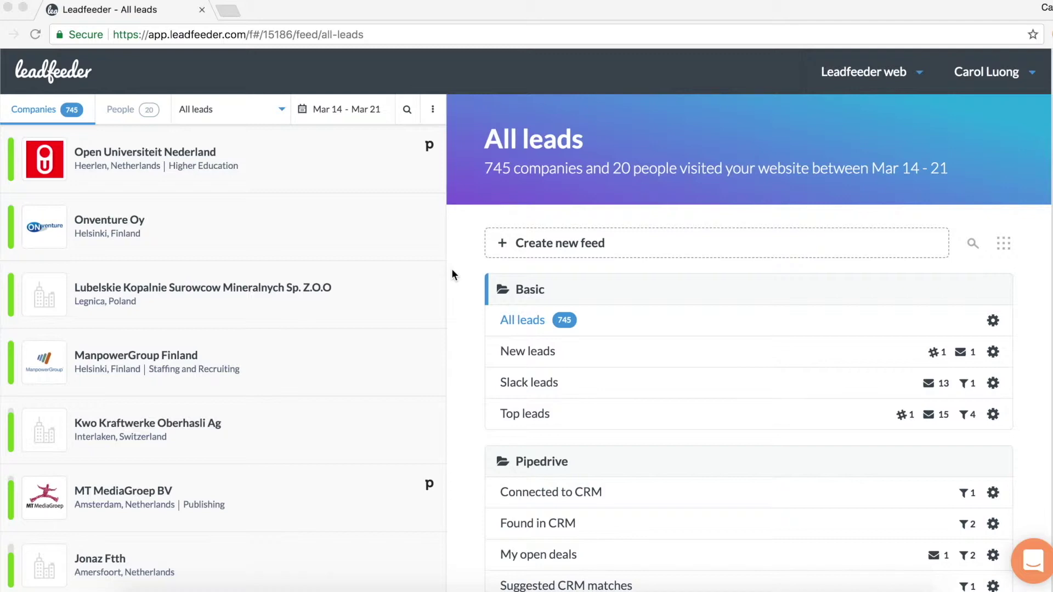
Step: Open the Pipedrive 'My open deals' feed and check its Mar 14 – Mar 21 date range
scroll(651, 384, "down", 3)
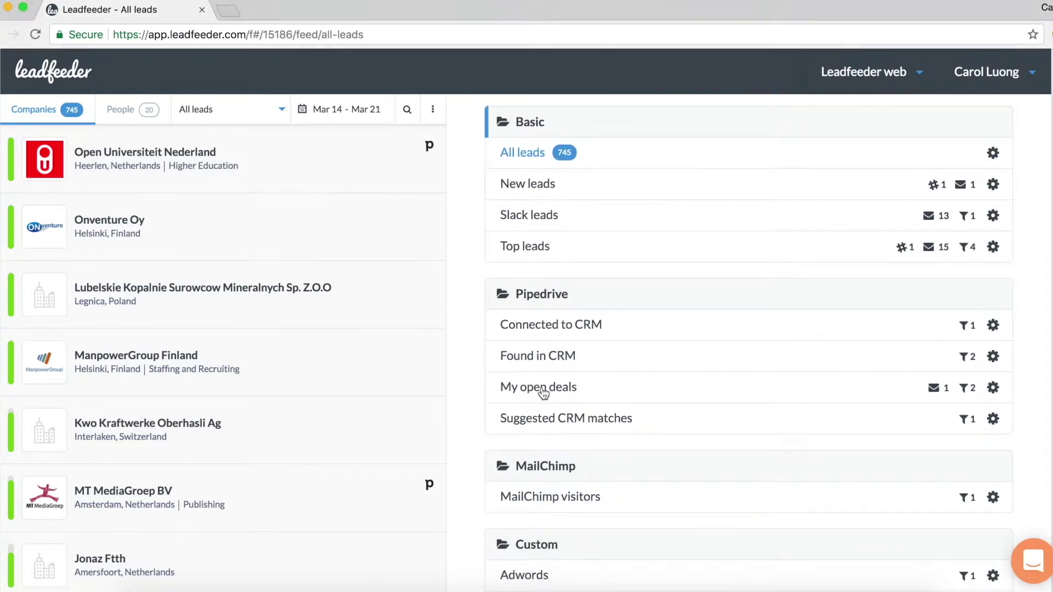
left_click(543, 391)
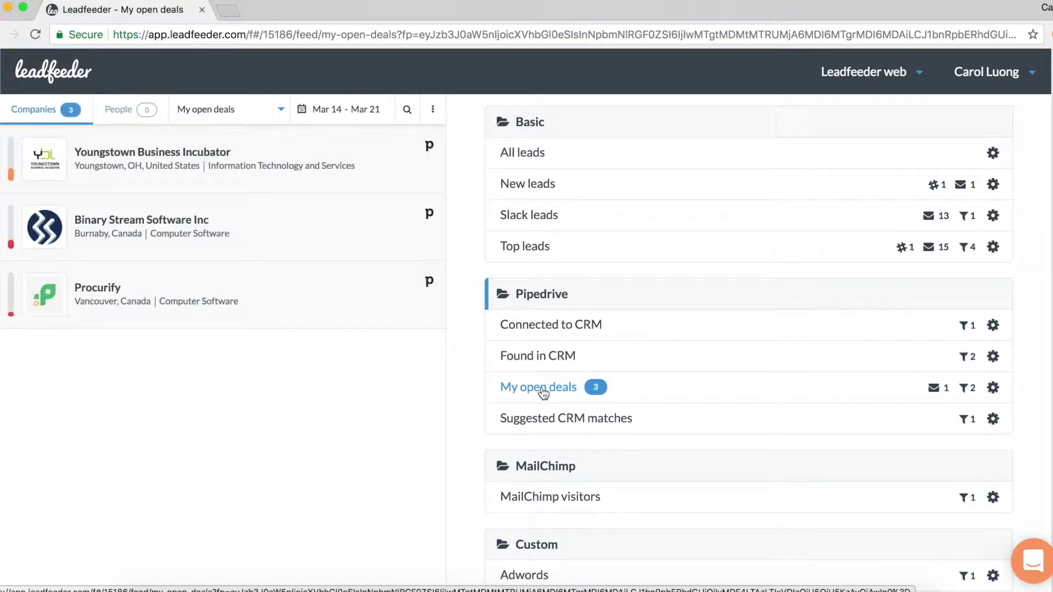
left_click(345, 120)
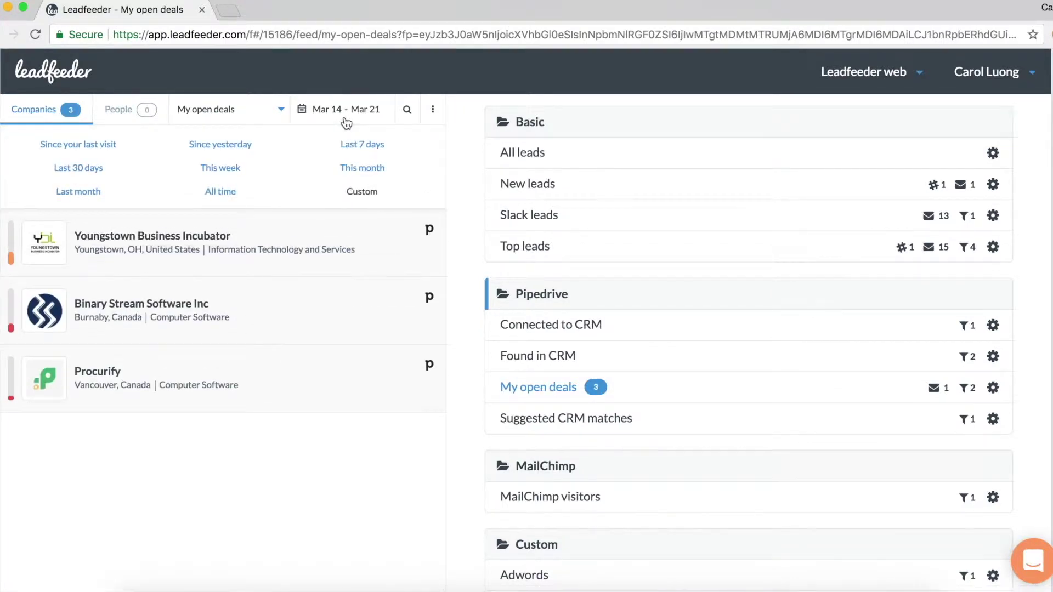
left_click(345, 121)
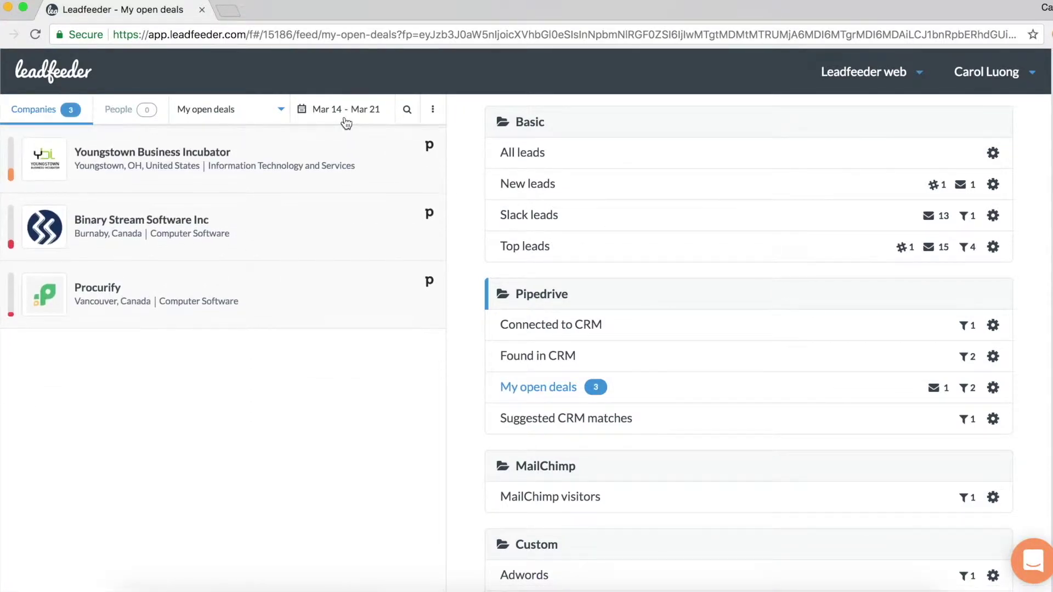
left_click(345, 120)
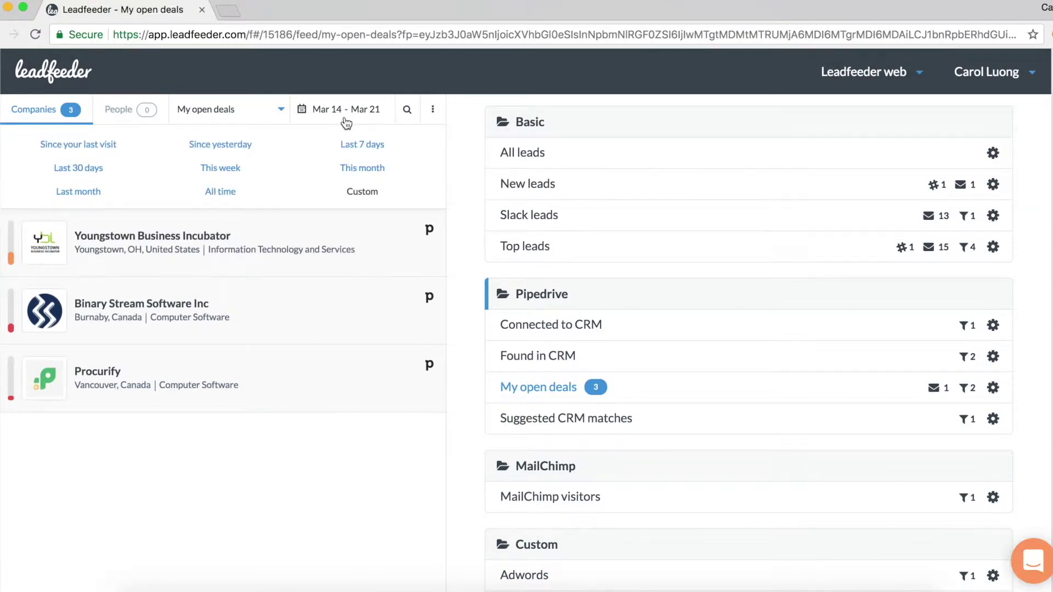
left_click(346, 120)
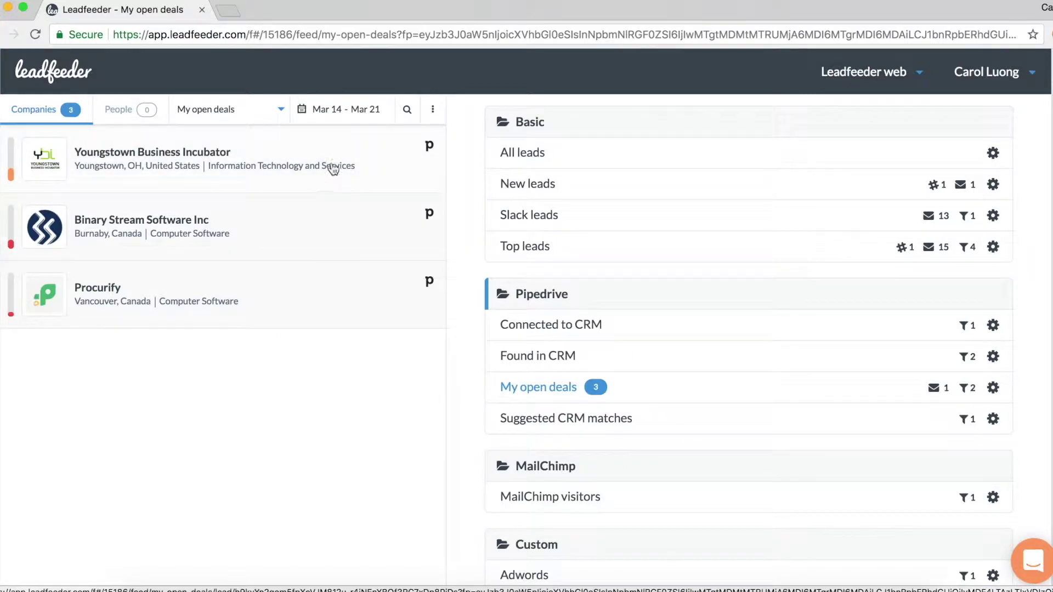
Step: Open the Youngstown Business Incubator lead and expand its 15 Mar visit
left_click(349, 154)
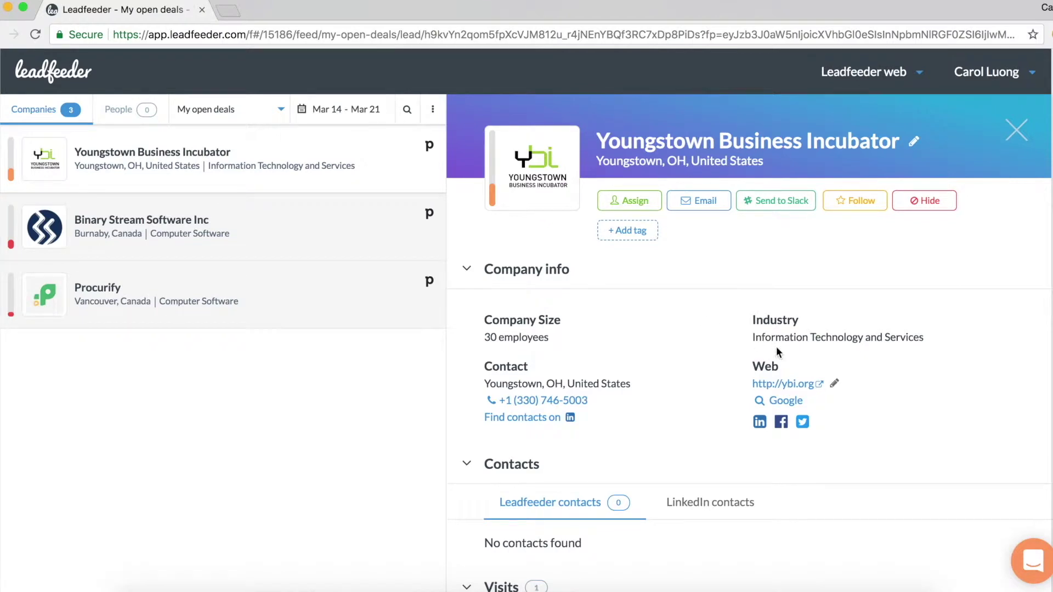
scroll(775, 346, "down", 7)
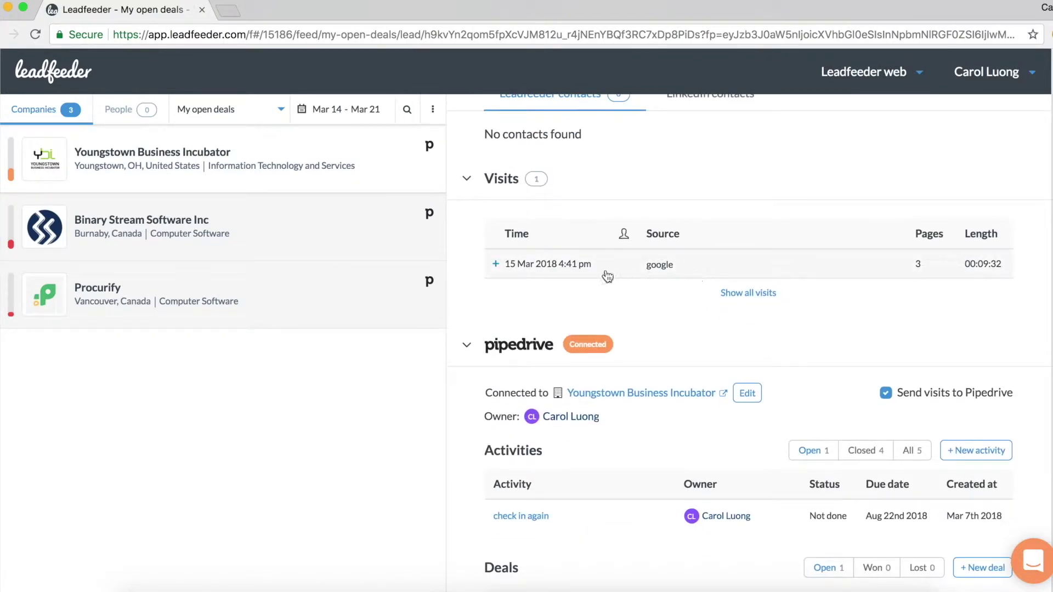
left_click(671, 271)
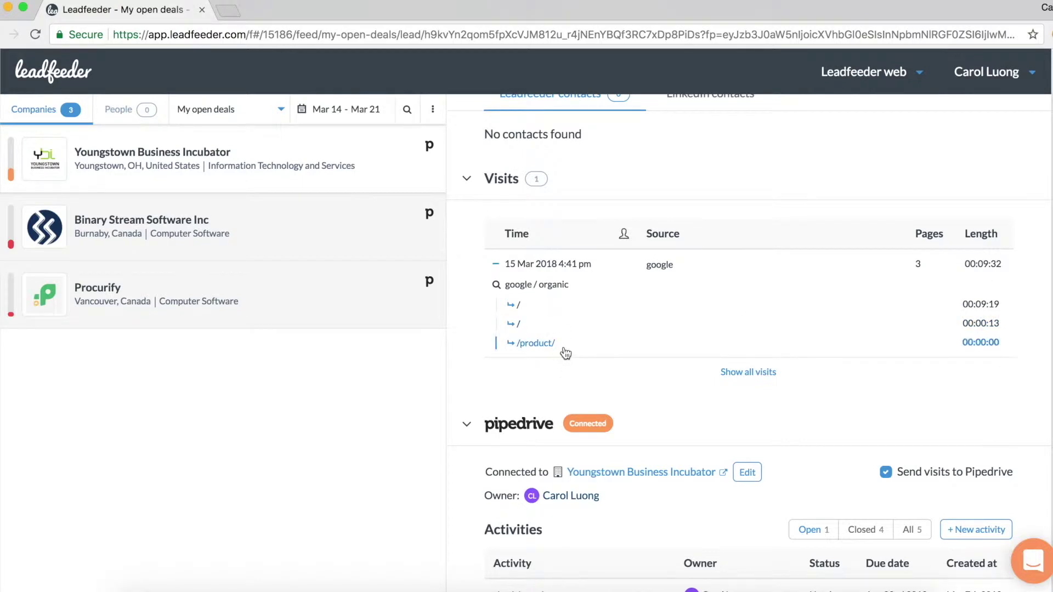
Step: List the lead's closed Pipedrive activities, then all five of them
scroll(715, 451, "down", 5)
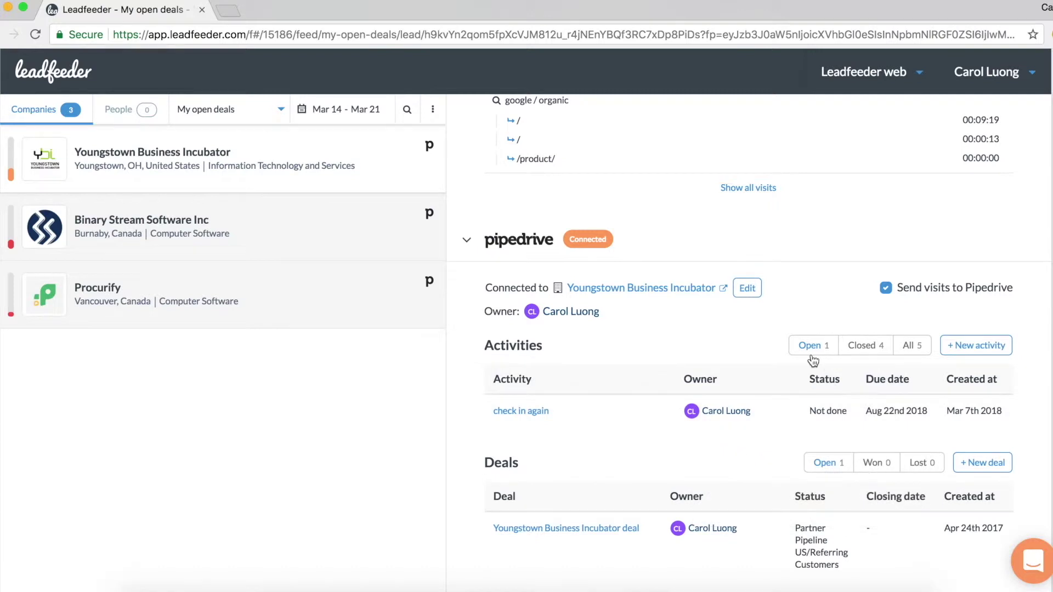
left_click(872, 347)
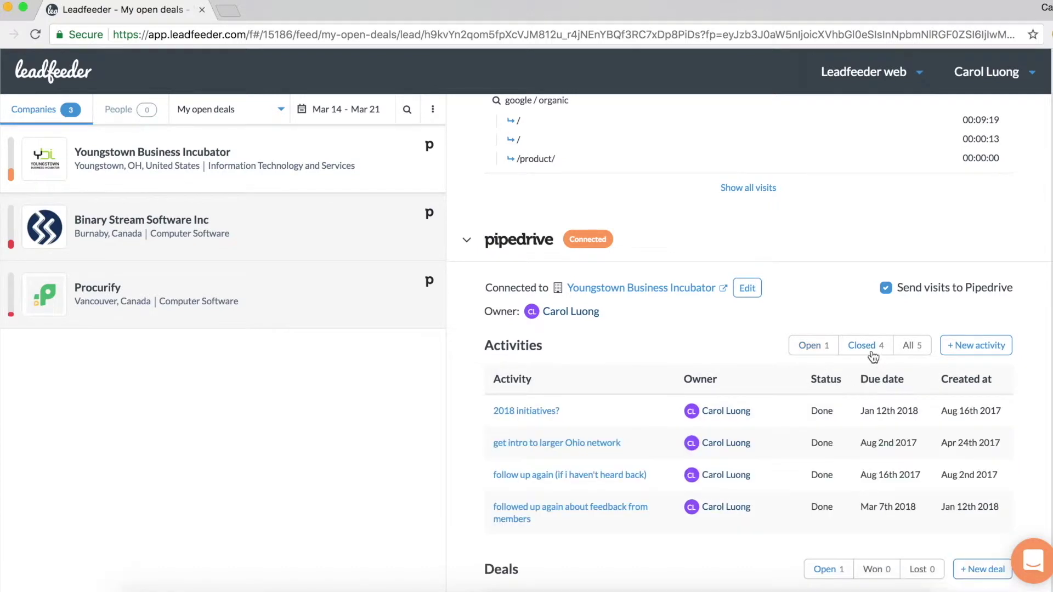
left_click(907, 348)
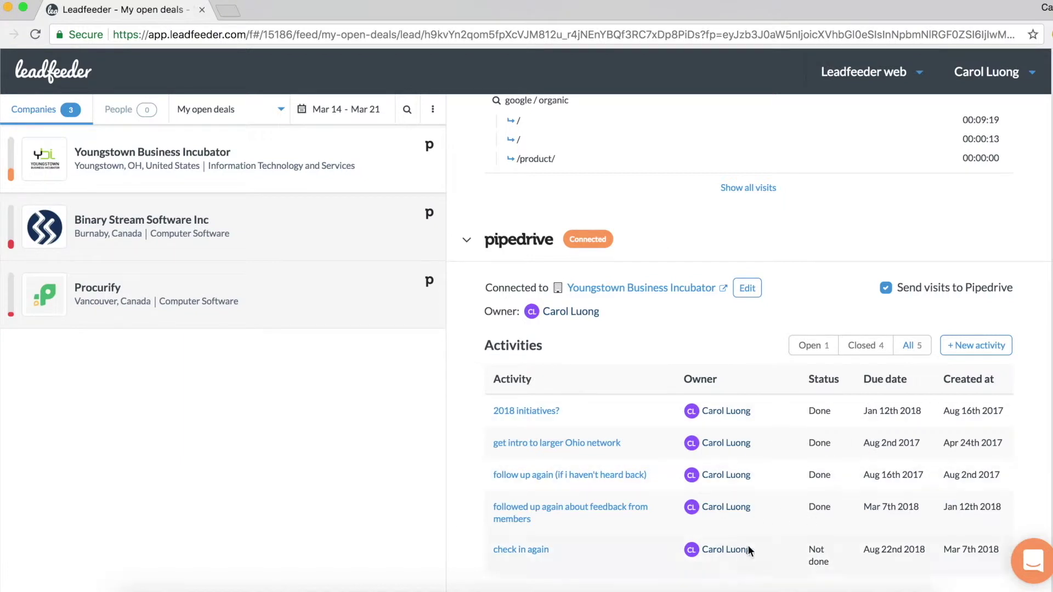
scroll(761, 433, "down", 1)
scroll(761, 429, "down", 3)
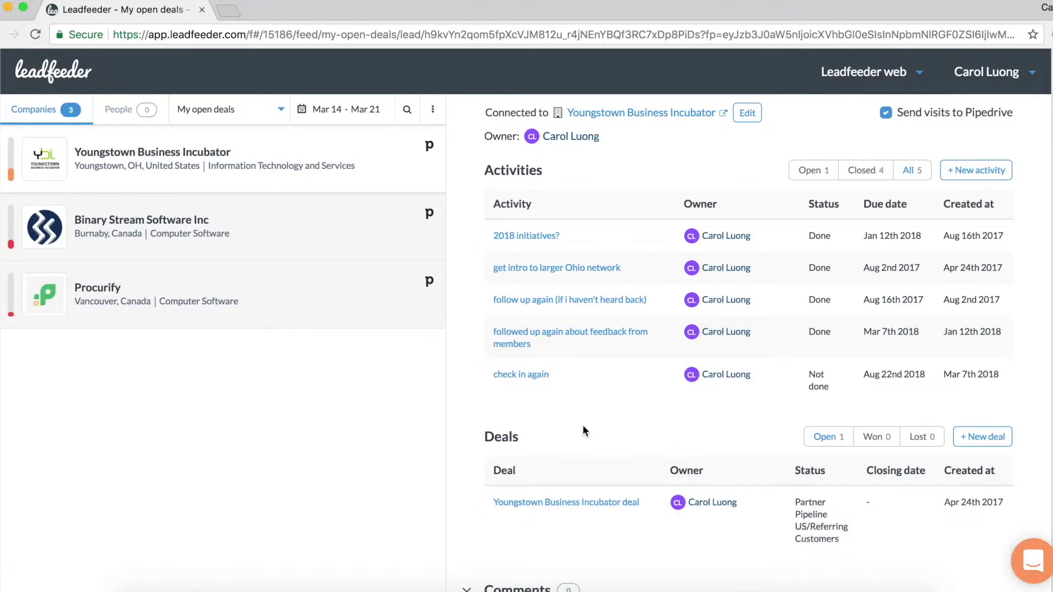
scroll(644, 356, "up", 4)
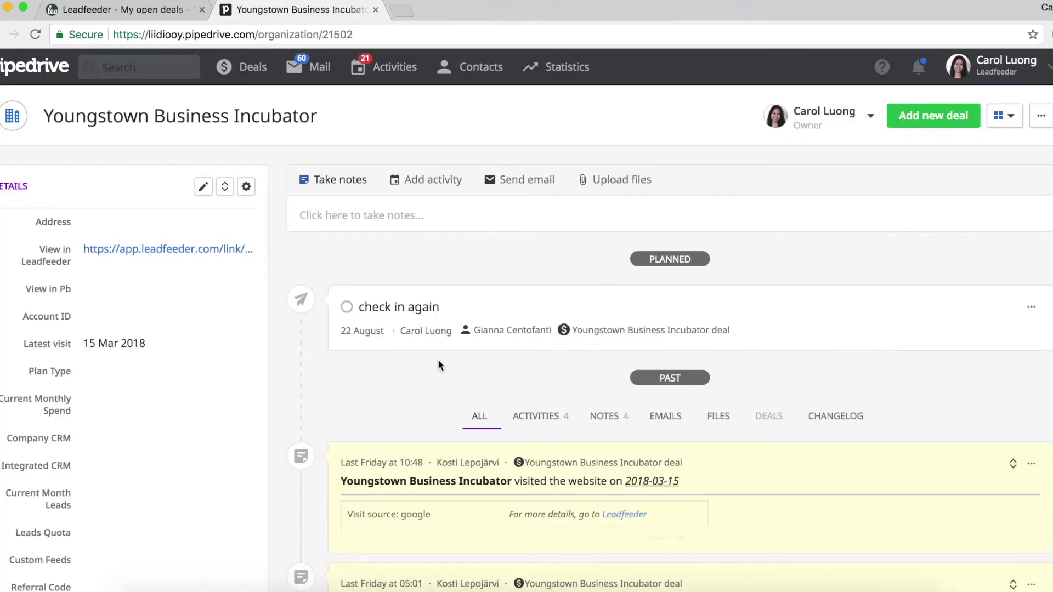
Step: Review the organization's Pipedrive timeline, then return to the Leadfeeder lead
scroll(436, 423, "down", 5)
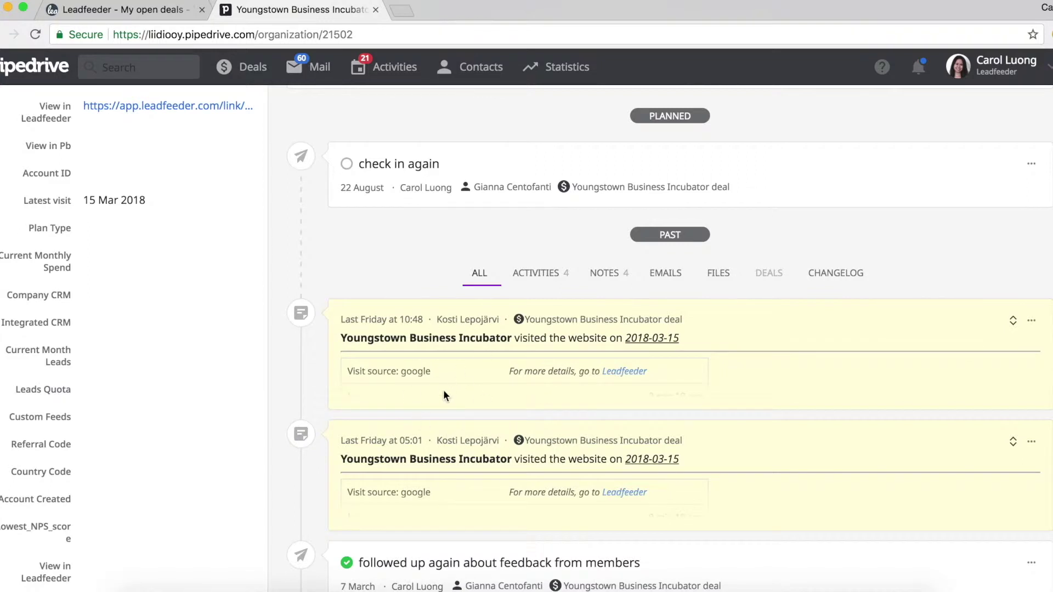
left_click(152, 14)
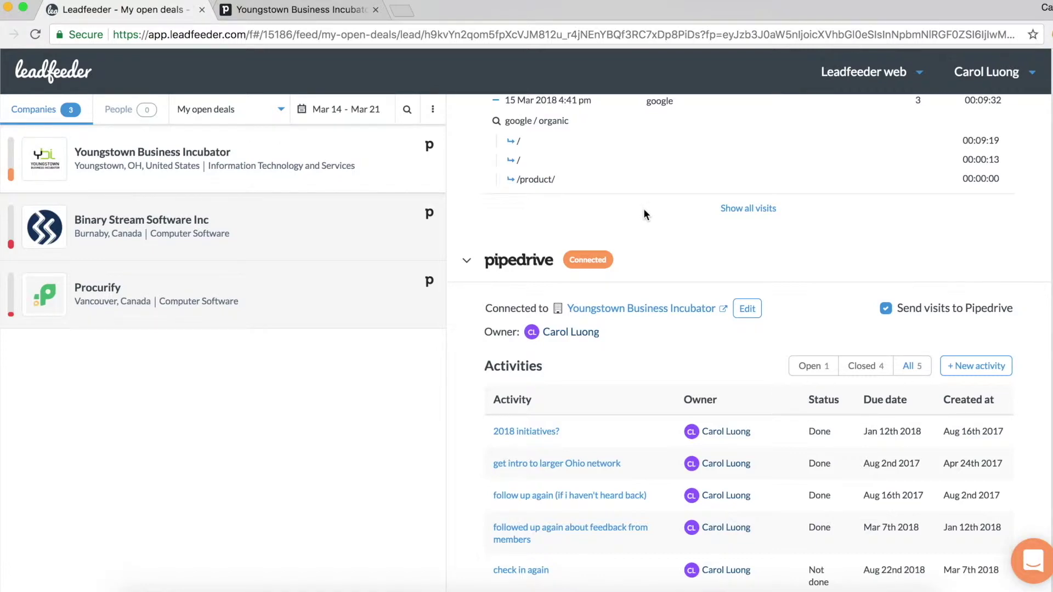
Step: Close the Youngstown lead and open the 'Carol's feed - Pricing Page - North America' custom feed
scroll(644, 212, "up", 10)
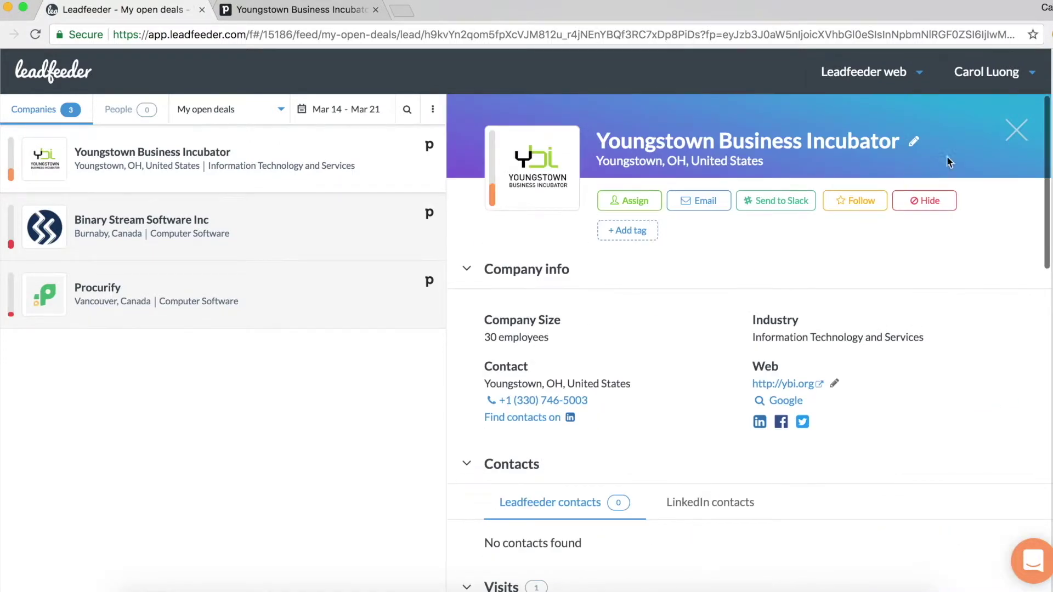
left_click(1019, 128)
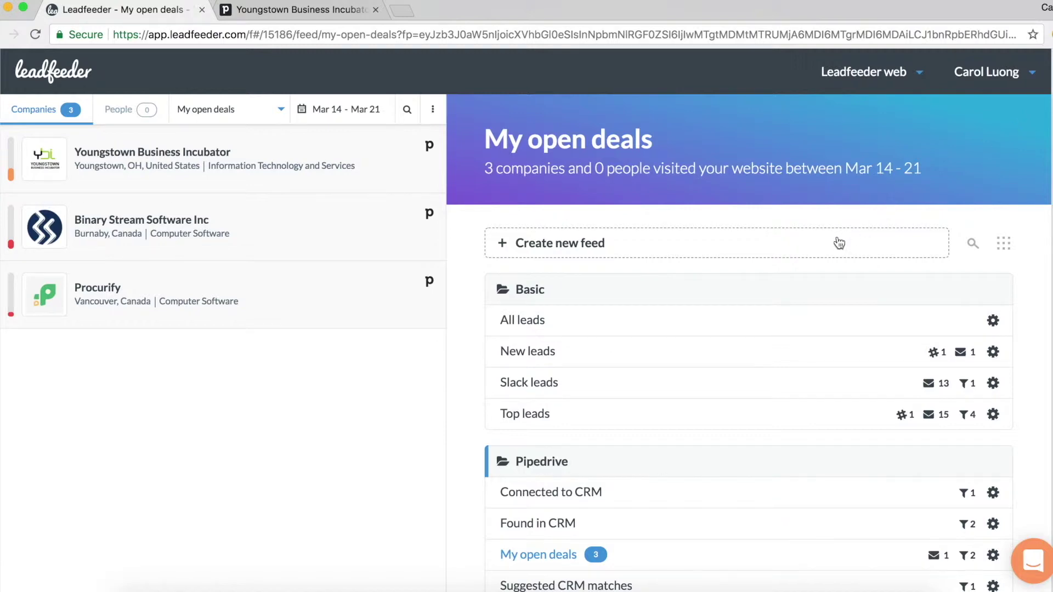
scroll(557, 430, "down", 3)
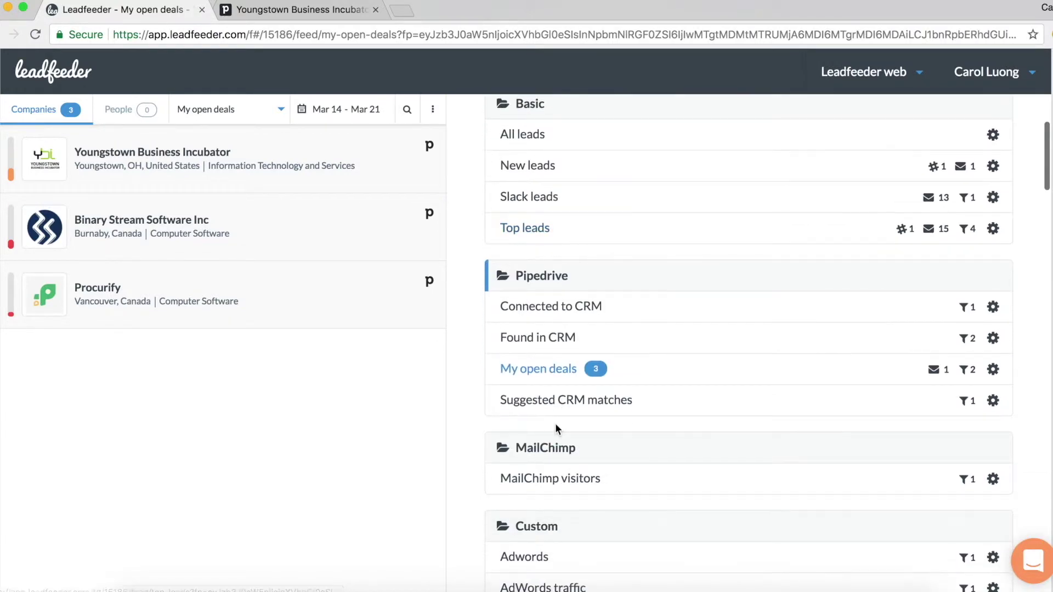
scroll(557, 430, "down", 3)
scroll(557, 430, "down", 3)
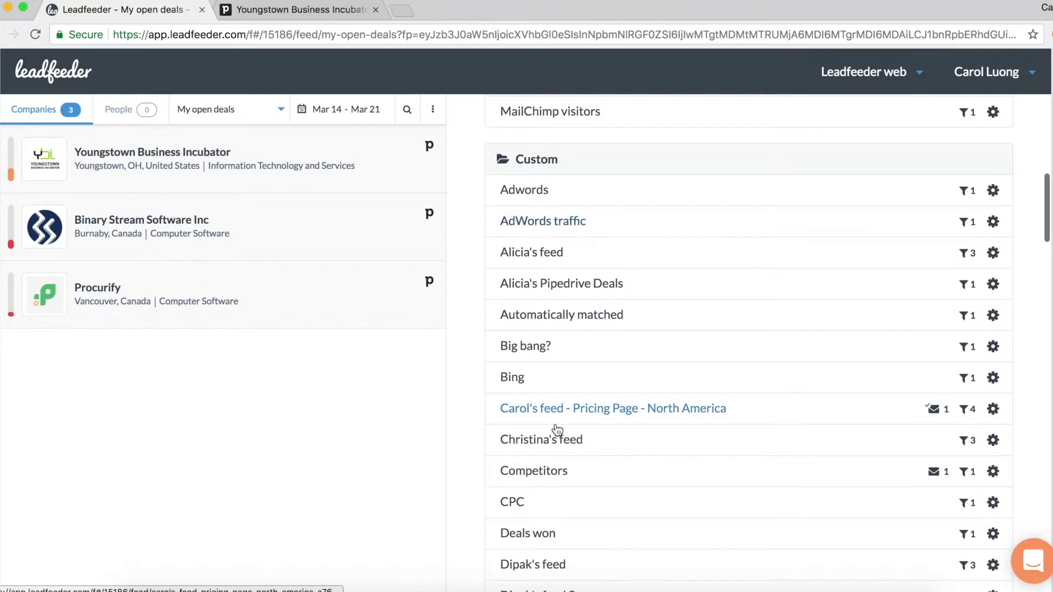
left_click(558, 419)
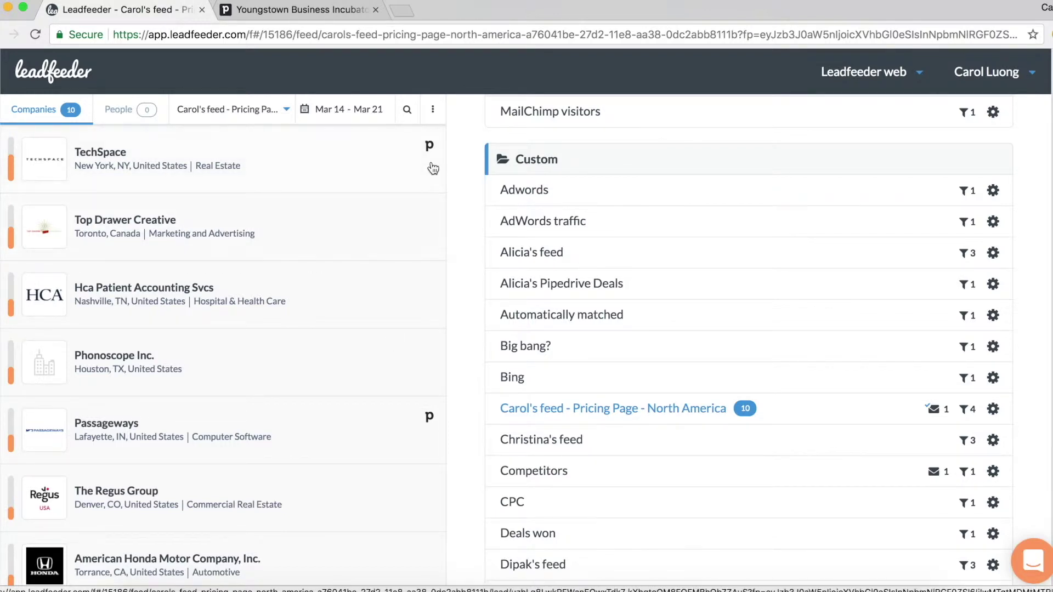
Step: Open the Top Drawer Creative lead and expand its Direct and google visits
mouse_move(432, 149)
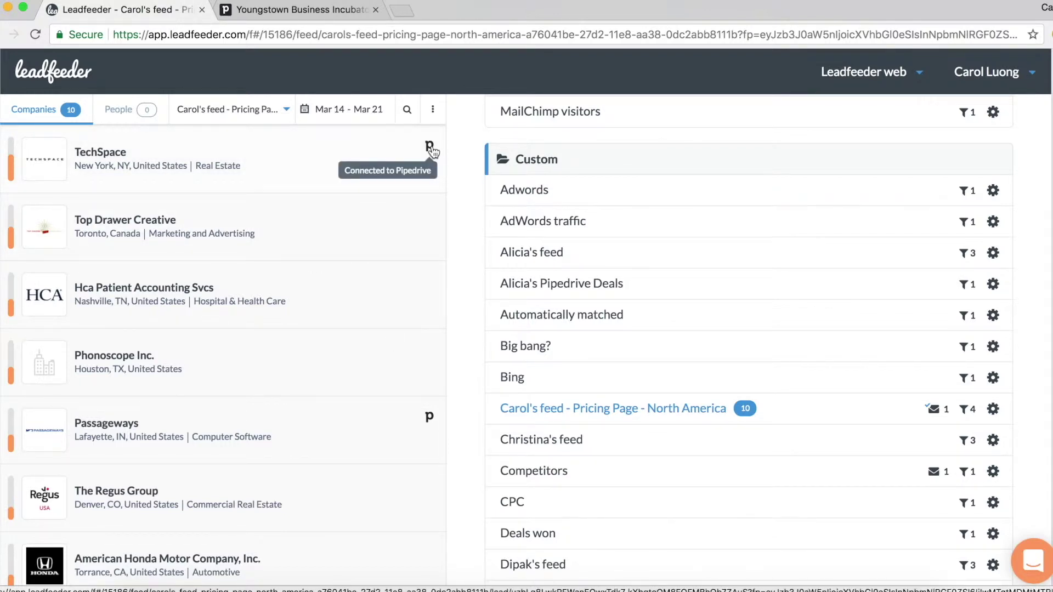
left_click(374, 230)
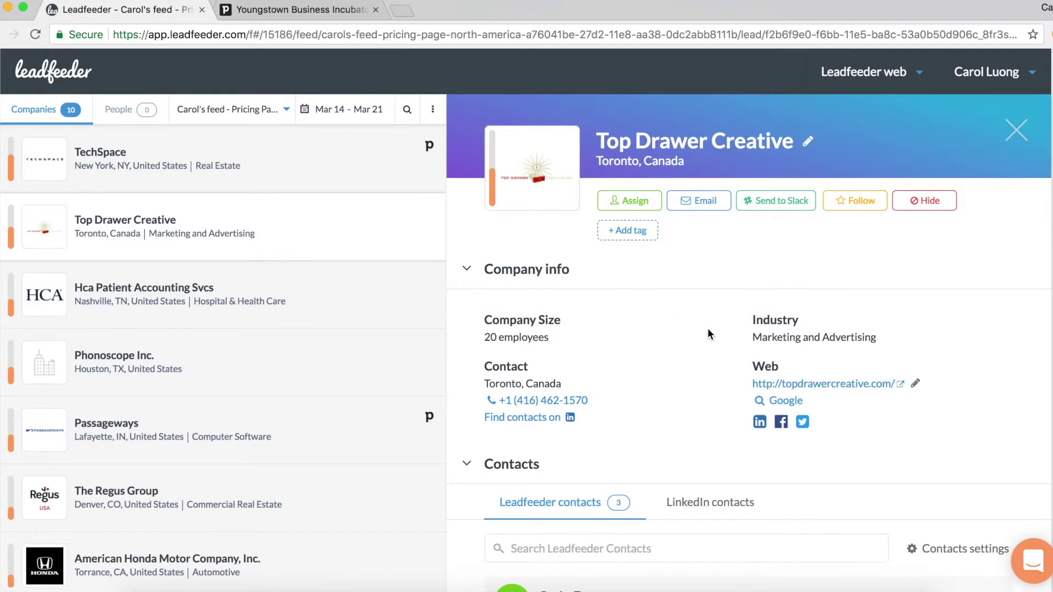
scroll(707, 334, "down", 9)
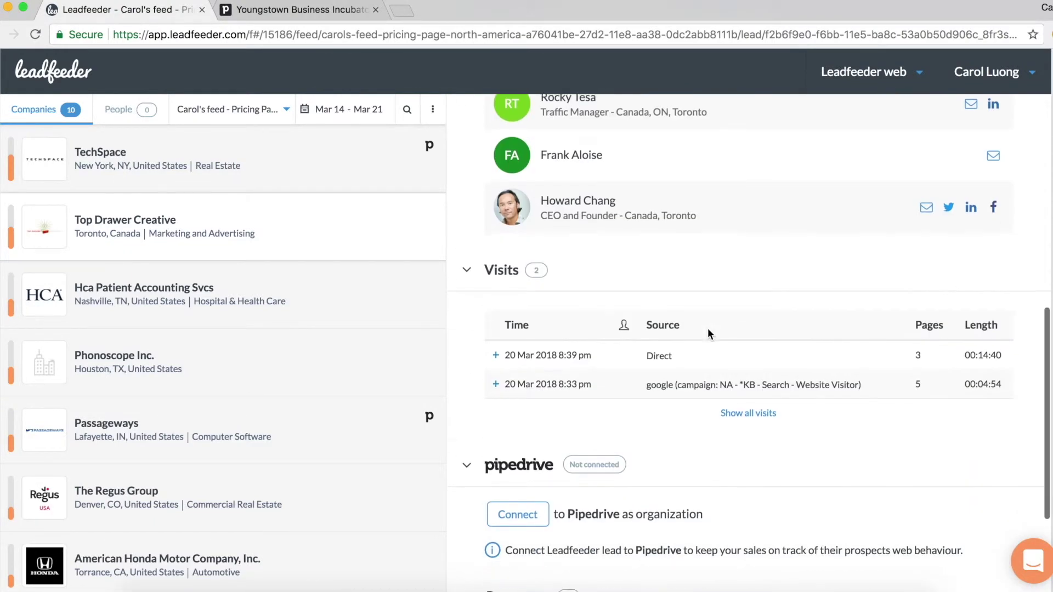
scroll(708, 331, "down", 2)
left_click(682, 296)
left_click(697, 405)
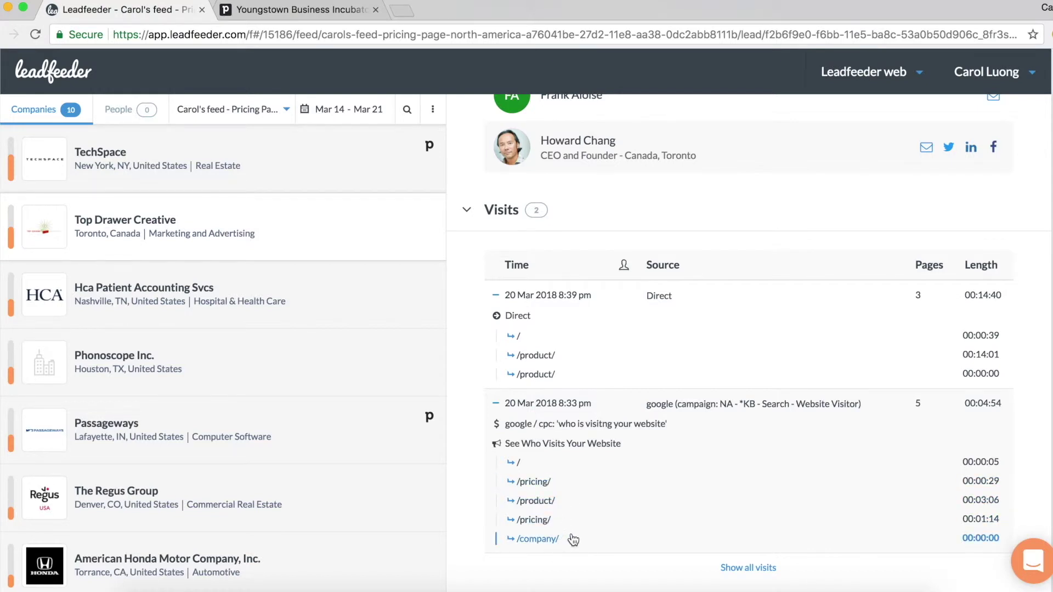
Step: Start connecting the Top Drawer Creative lead to Pipedrive
scroll(618, 505, "down", 5)
scroll(620, 507, "down", 2)
left_click(519, 343)
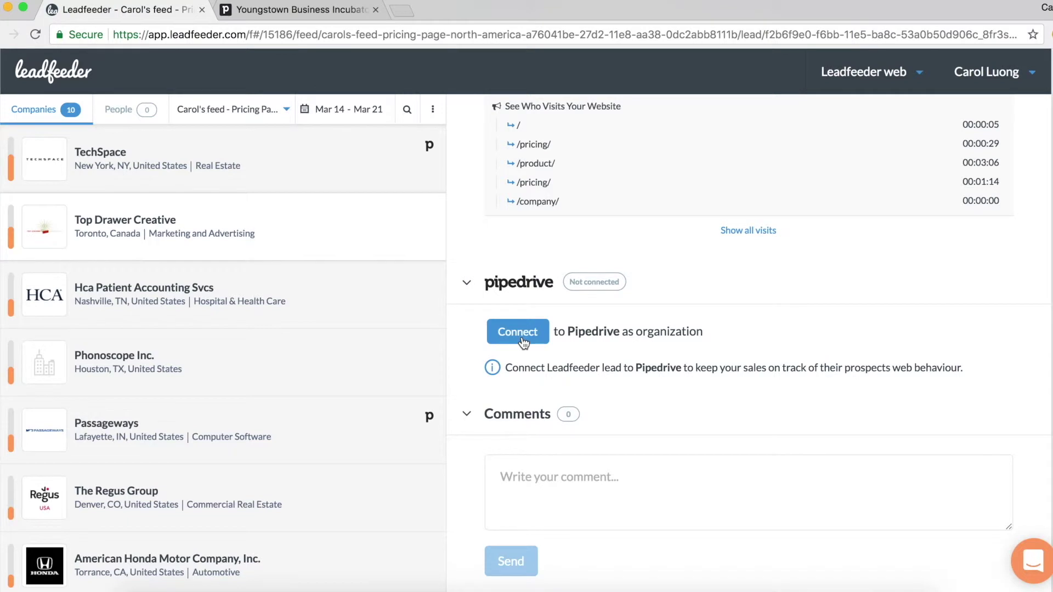
left_click(518, 332)
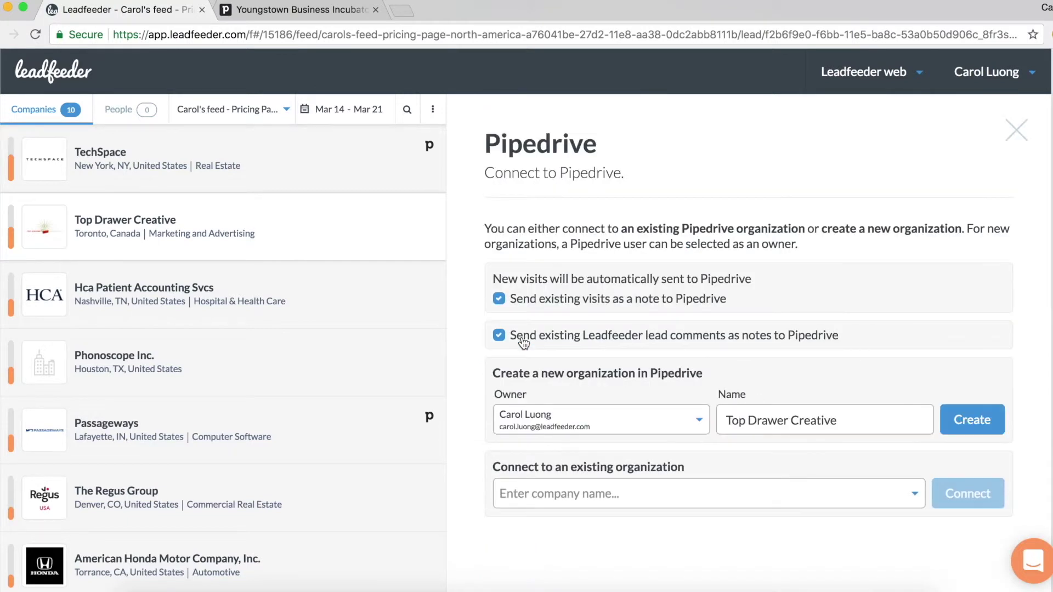
Step: Create Top Drawer Creative as a new Pipedrive organization with the default owner
left_click(657, 429)
left_click(659, 430)
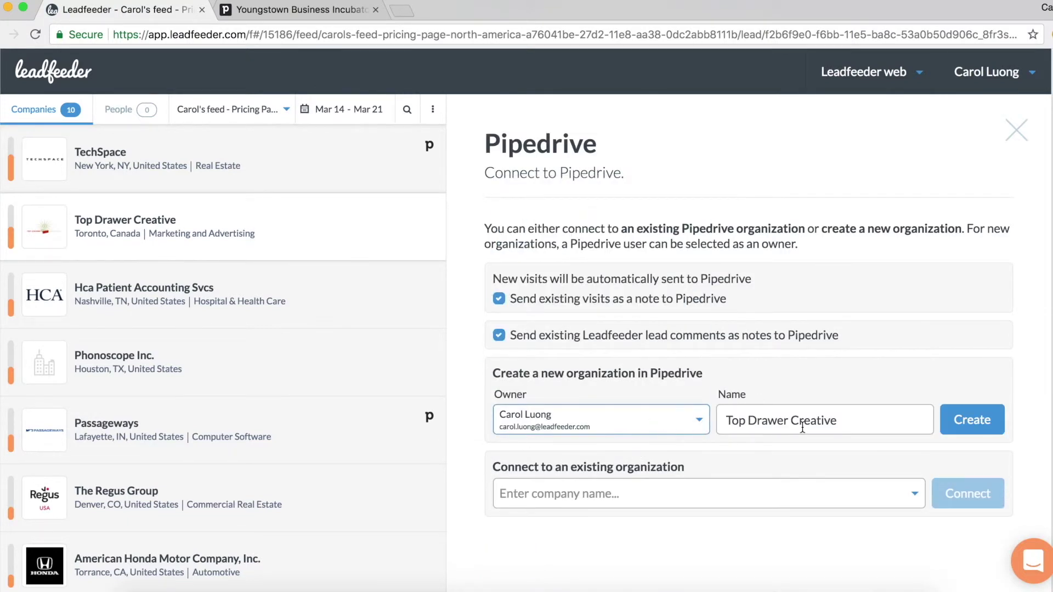
left_click(969, 429)
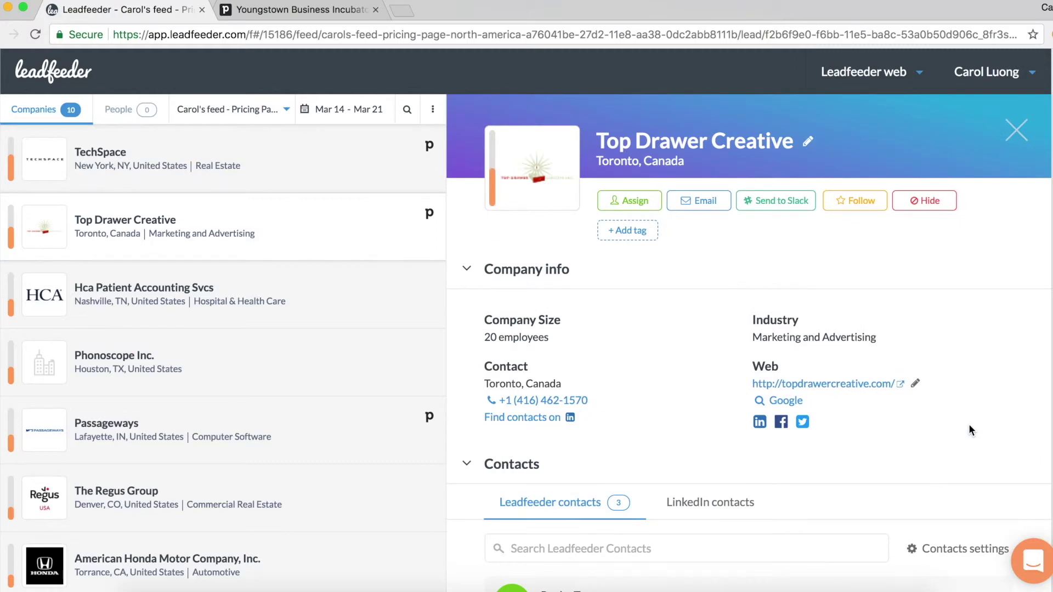
Step: Start a new Pipedrive activity for the connected lead
scroll(968, 430, "down", 12)
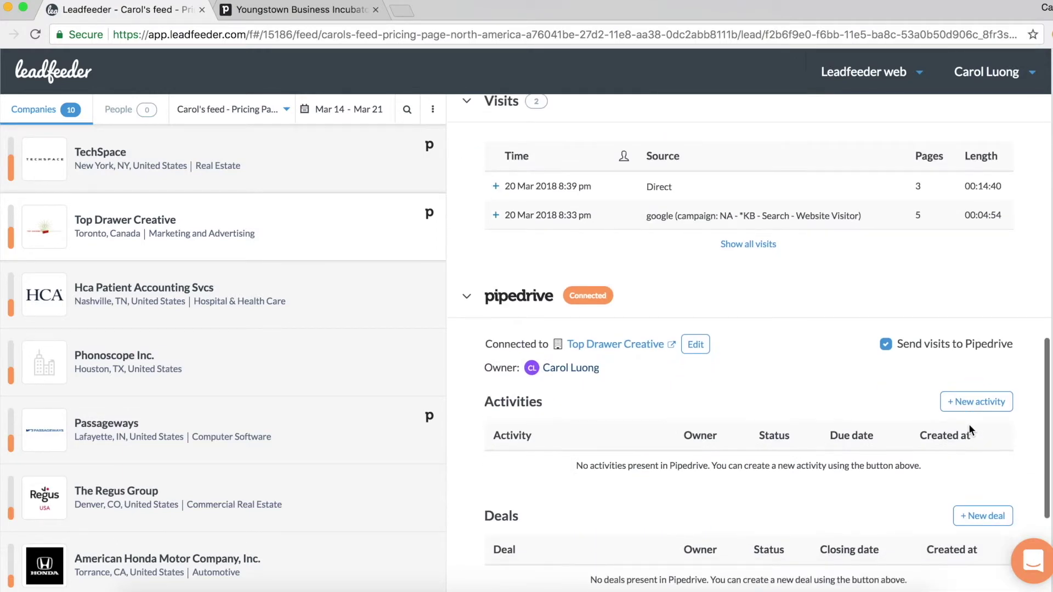
scroll(968, 423, "down", 3)
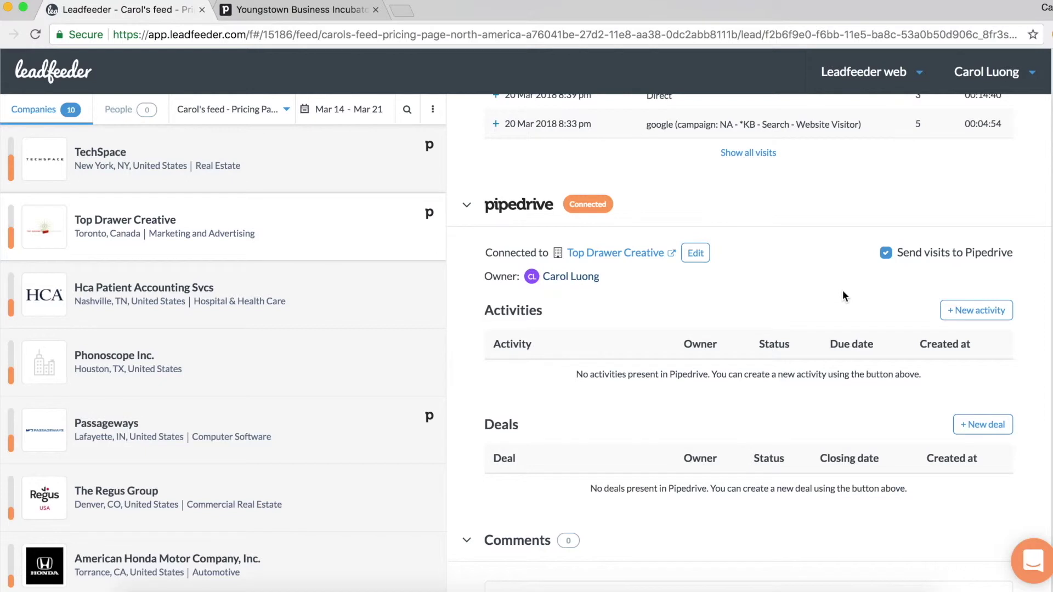
scroll(766, 231, "up", 3)
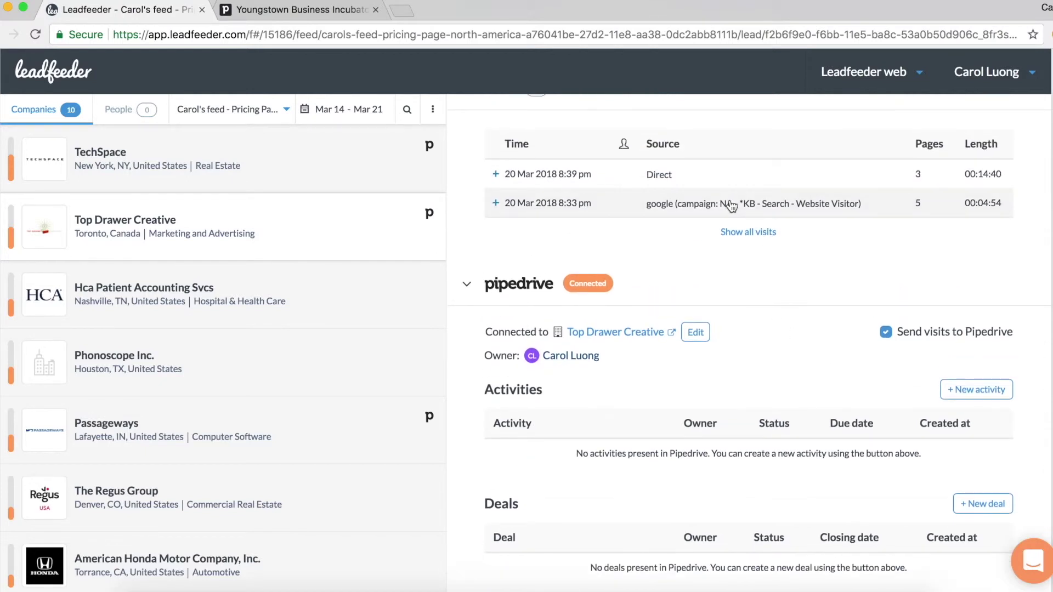
scroll(711, 417, "down", 5)
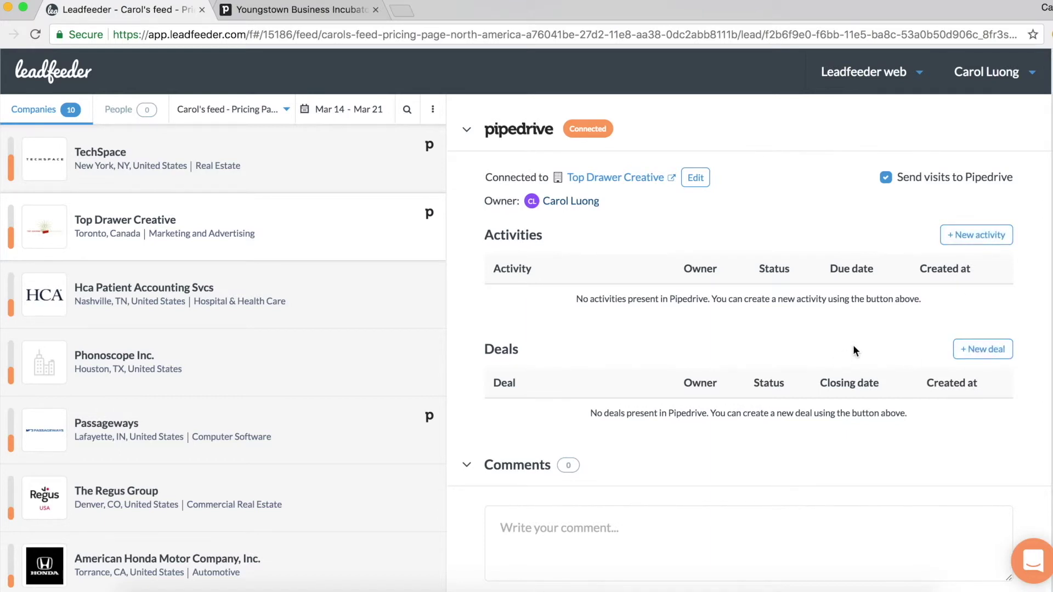
left_click(988, 238)
Step: Title the activity 'Reach out!', keeping the default owner and linking no deal
left_click(757, 260)
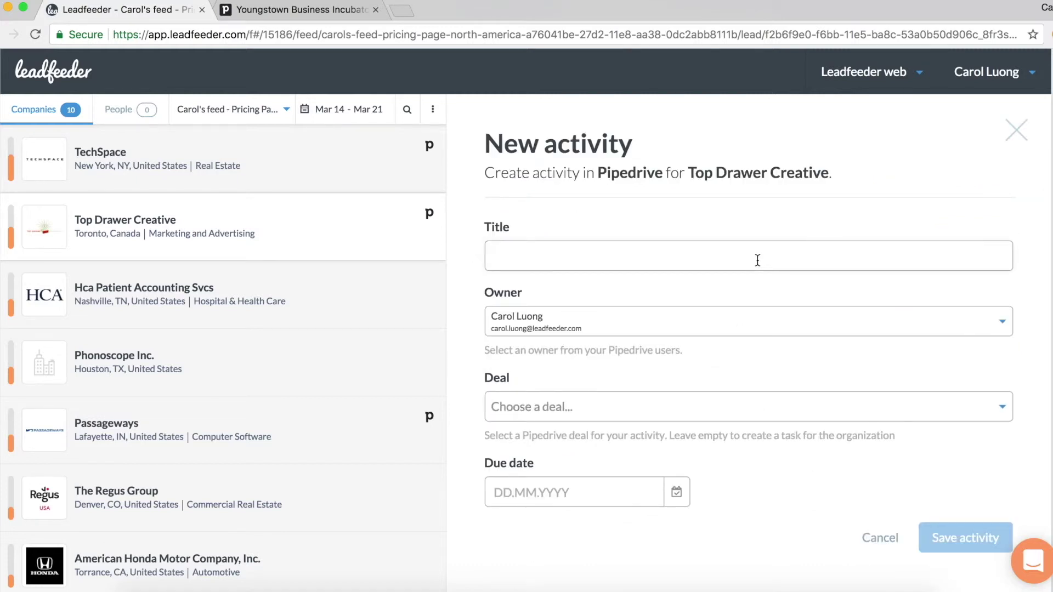
type("Reach Ouo")
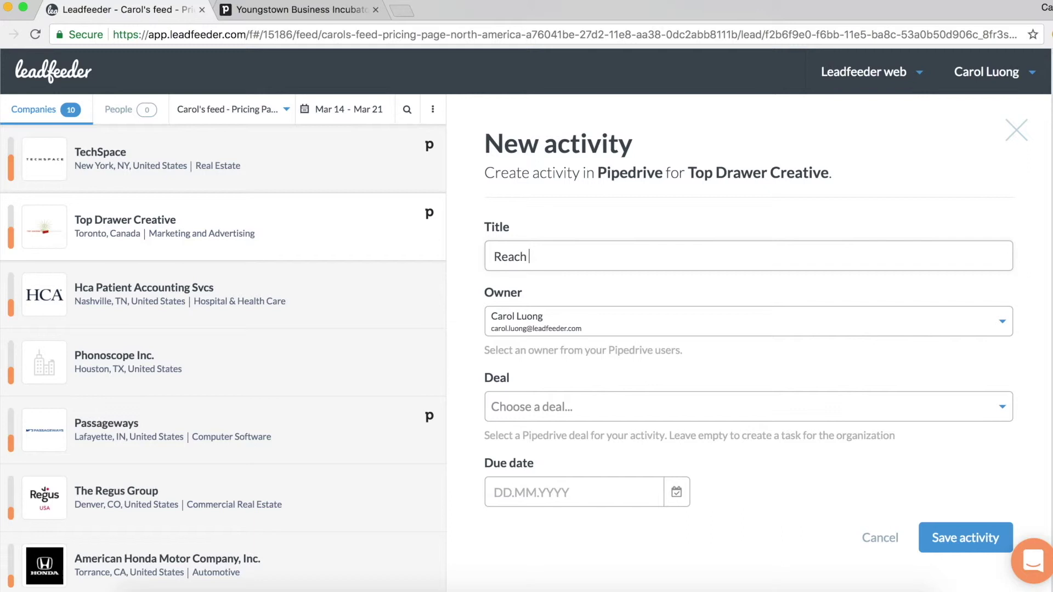
key("BackSpace")
key("BackSpace")
key("BackSpace")
type("out!")
left_click(581, 327)
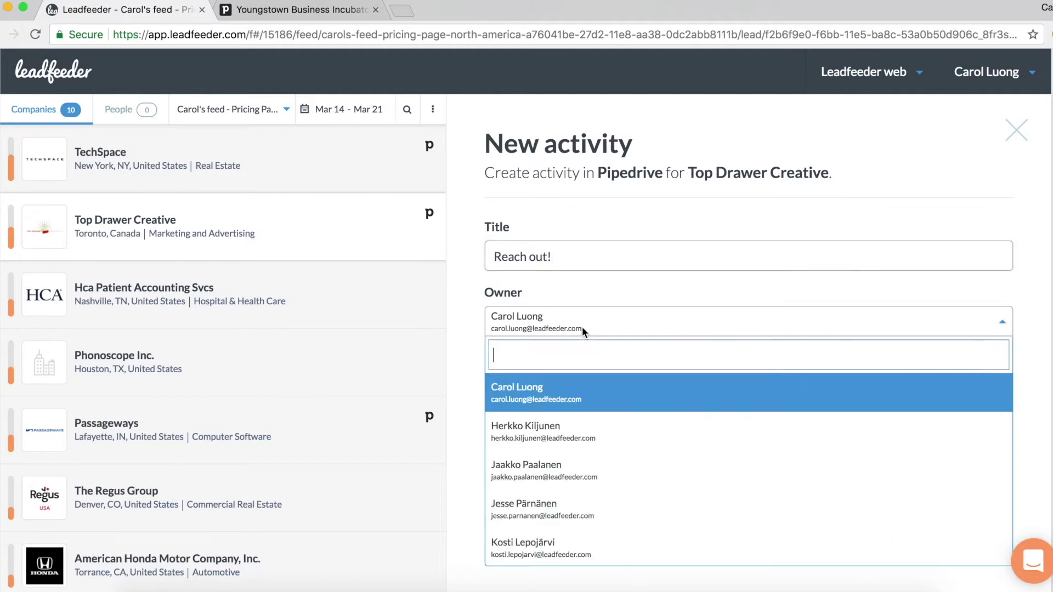
left_click(581, 326)
left_click(560, 412)
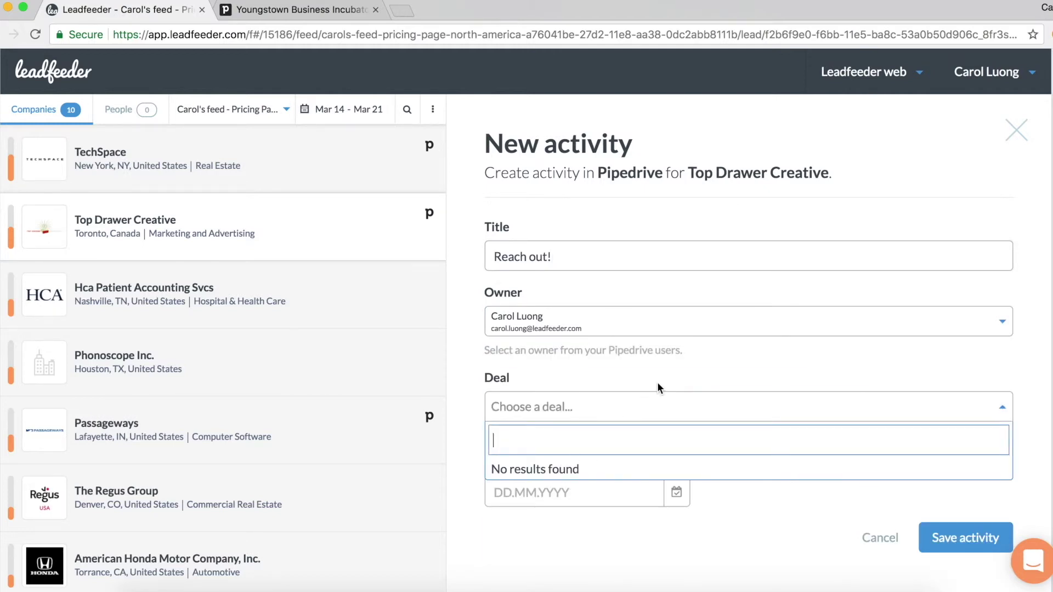
left_click(644, 415)
Step: Set the due date to 22 March 2018 and save the activity
left_click(603, 492)
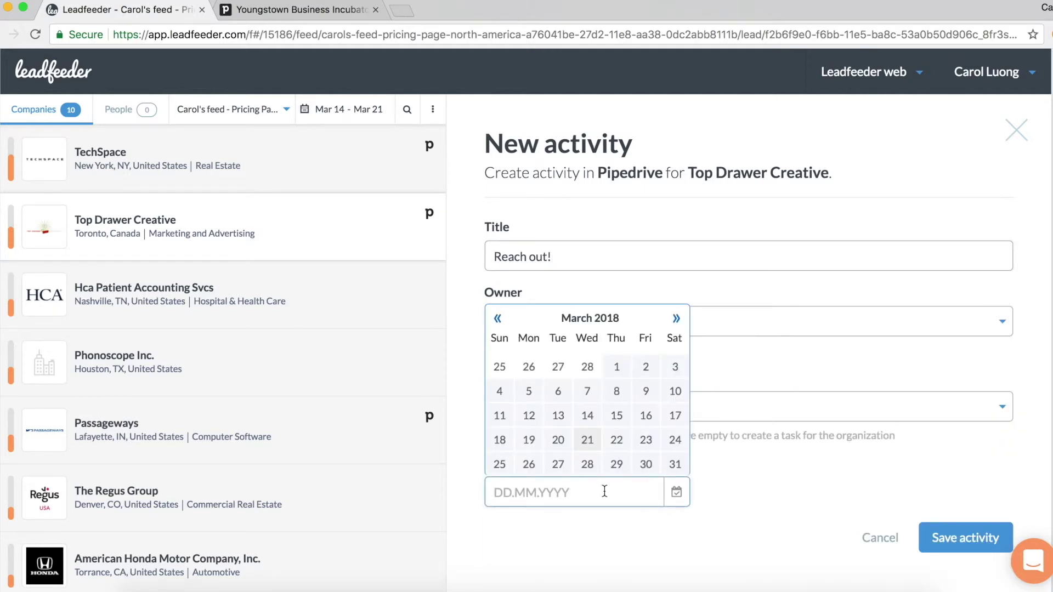
left_click(616, 440)
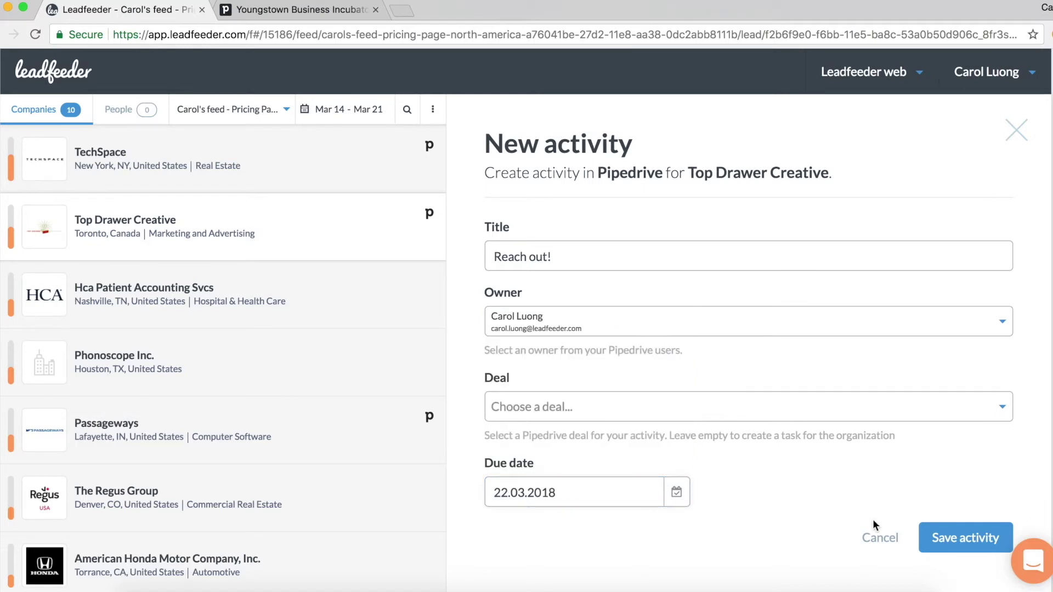
left_click(941, 539)
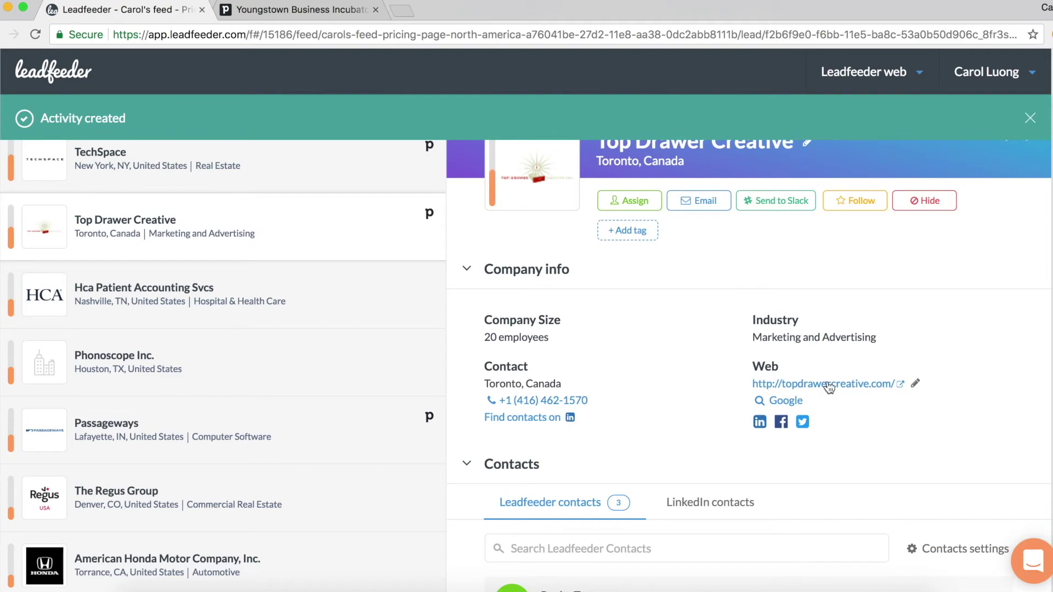
scroll(768, 254, "down", 10)
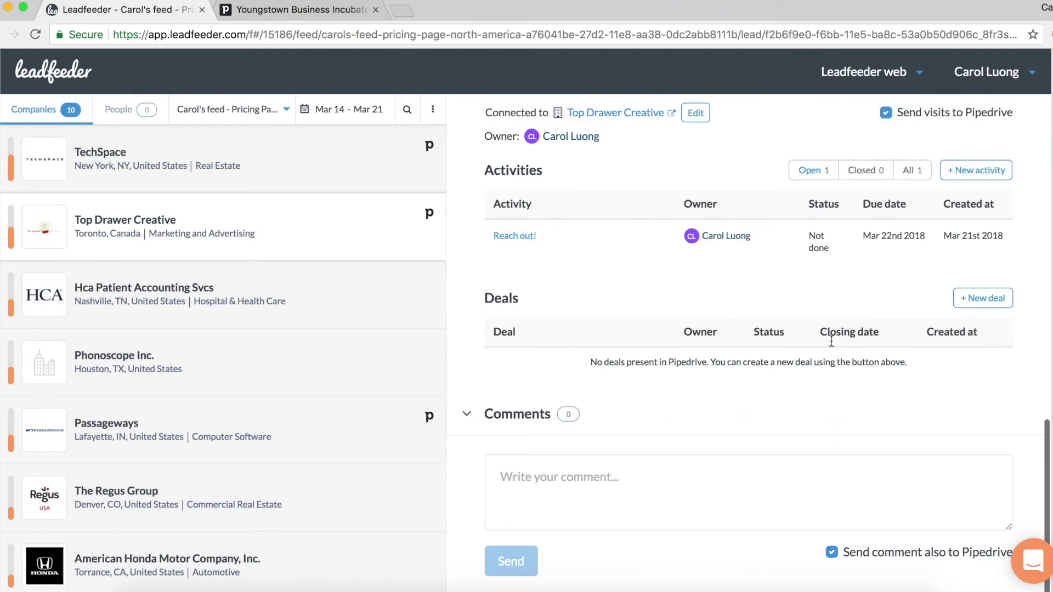
scroll(724, 245, "up", 2)
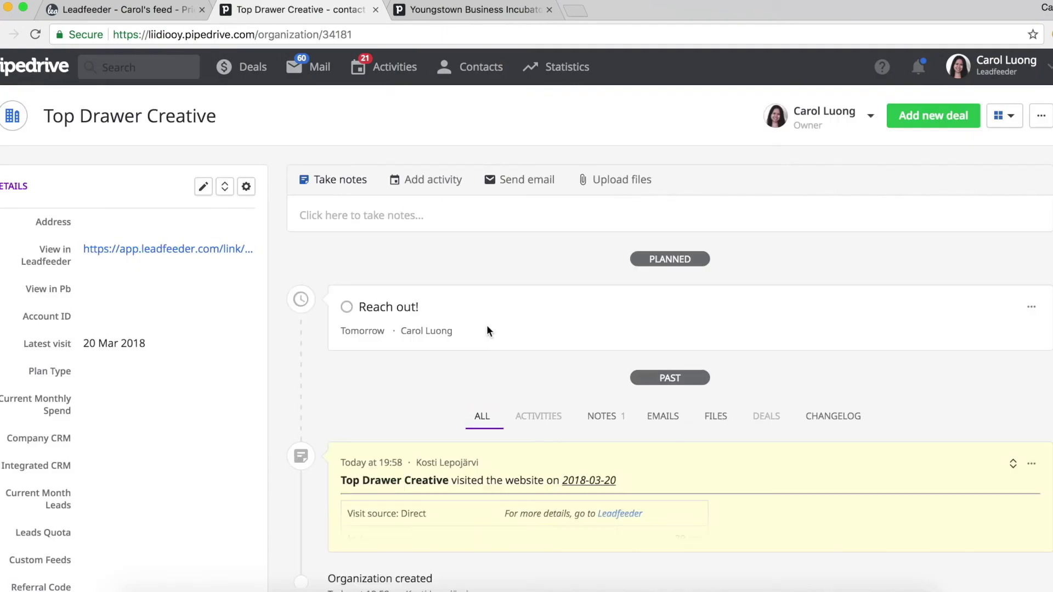
Step: Check the planned 'Reach out!' activity in Pipedrive, then return to the Top Drawer Creative lead
scroll(455, 307, "down", 2)
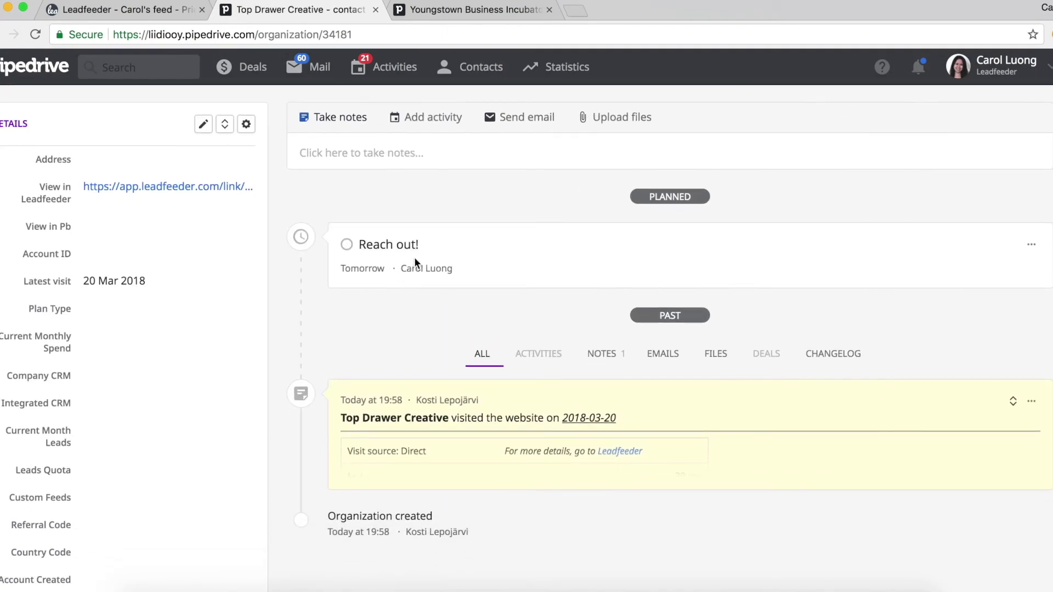
scroll(444, 423, "down", 2)
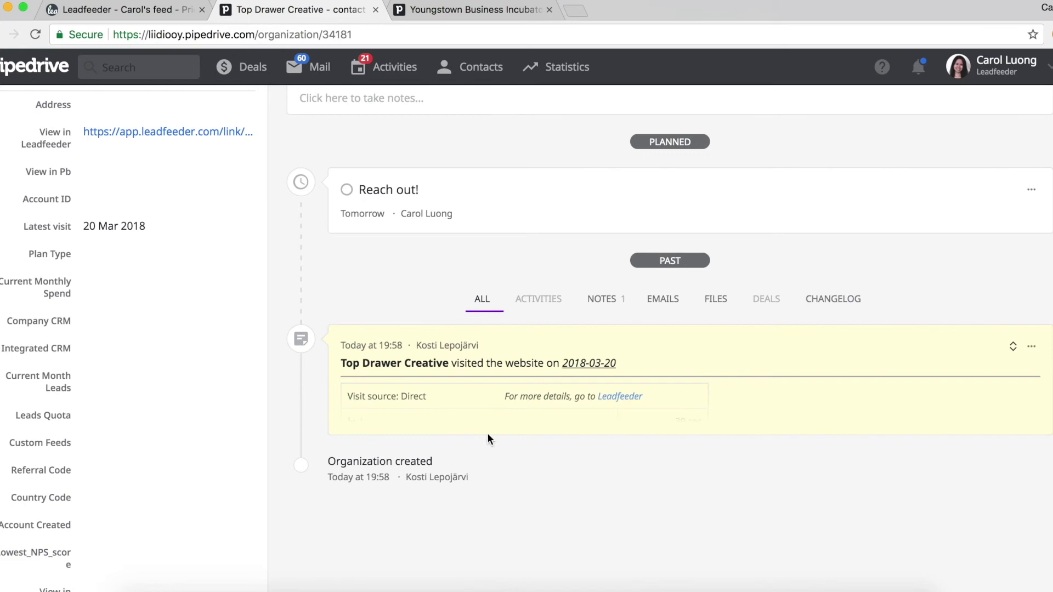
scroll(444, 345, "up", 3)
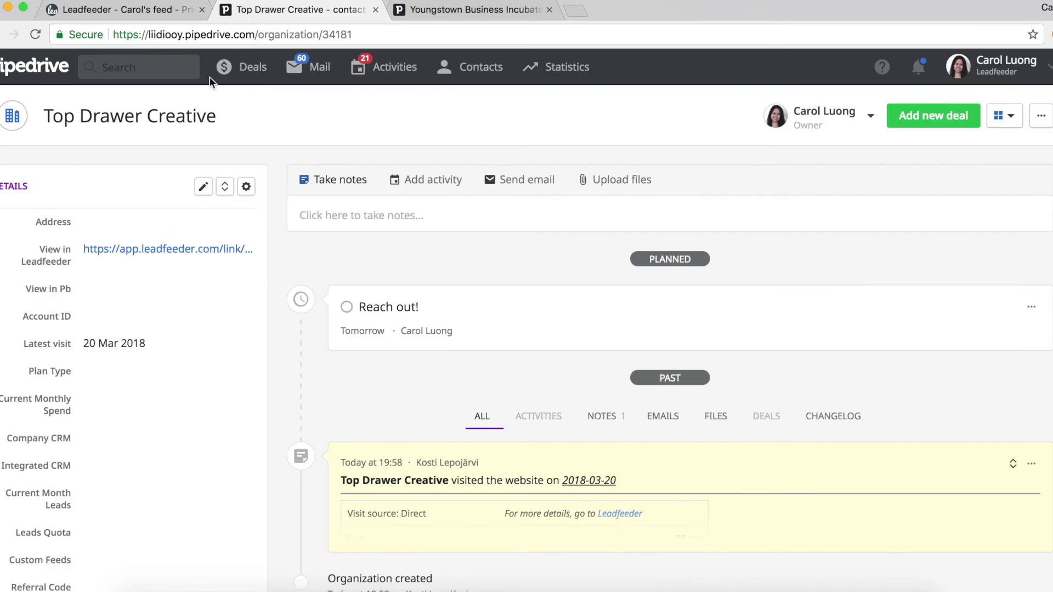
left_click(149, 11)
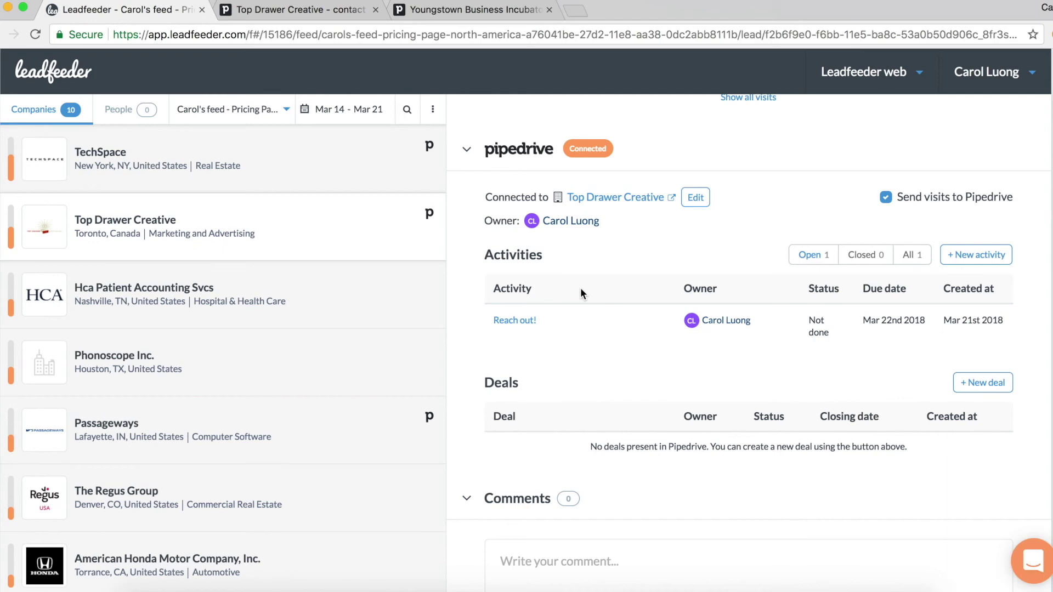
scroll(580, 287, "up", 10)
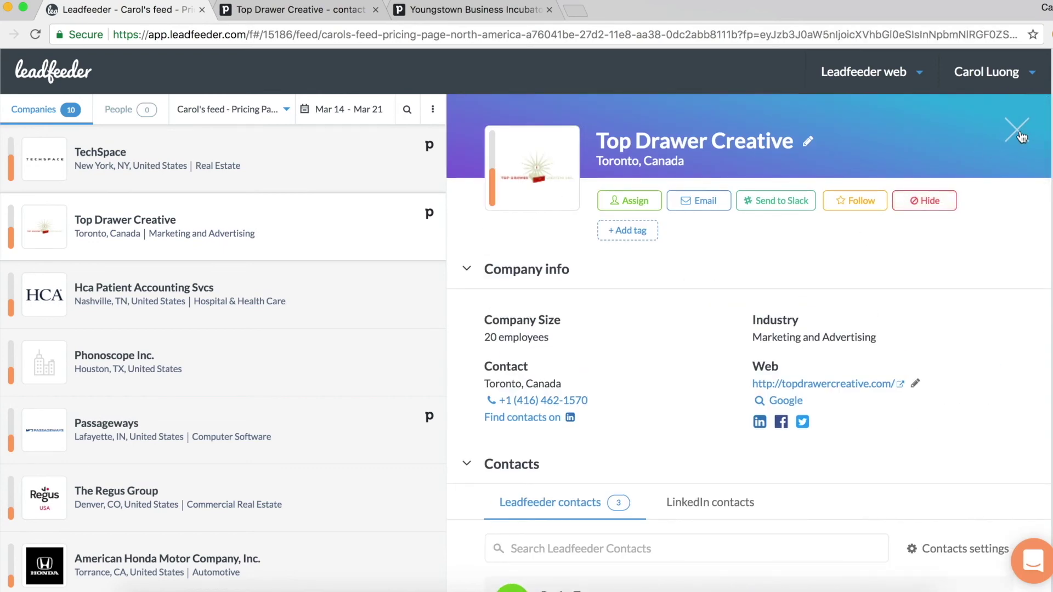